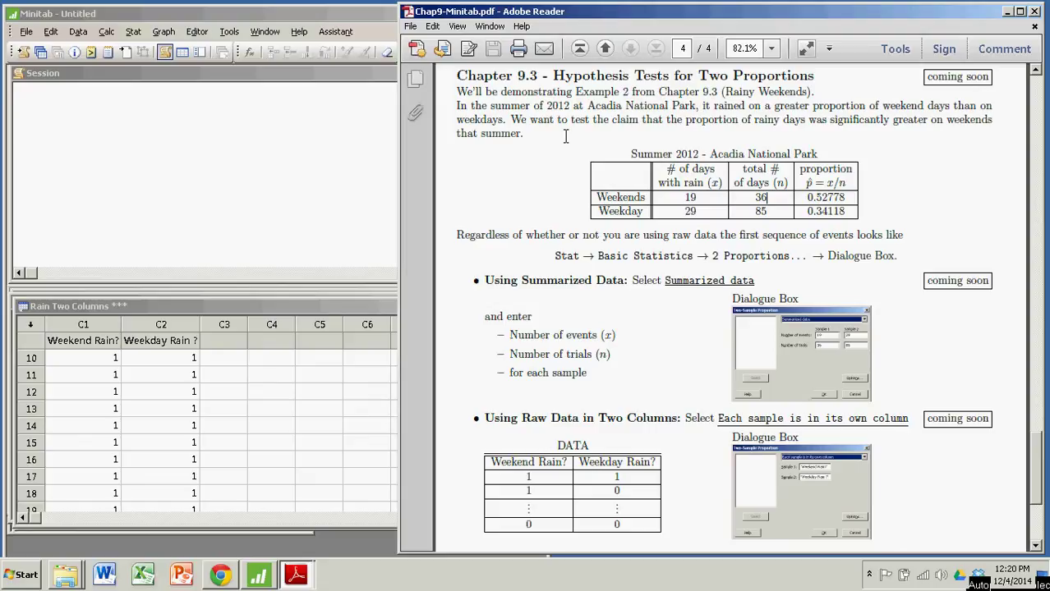
Step: In the PDF, highlight the summarized-data and raw-data method headings and the Example 2 reference
{"action": "scroll", "coordinate": [548, 234], "scroll_direction": "down", "scroll_amount": 2}
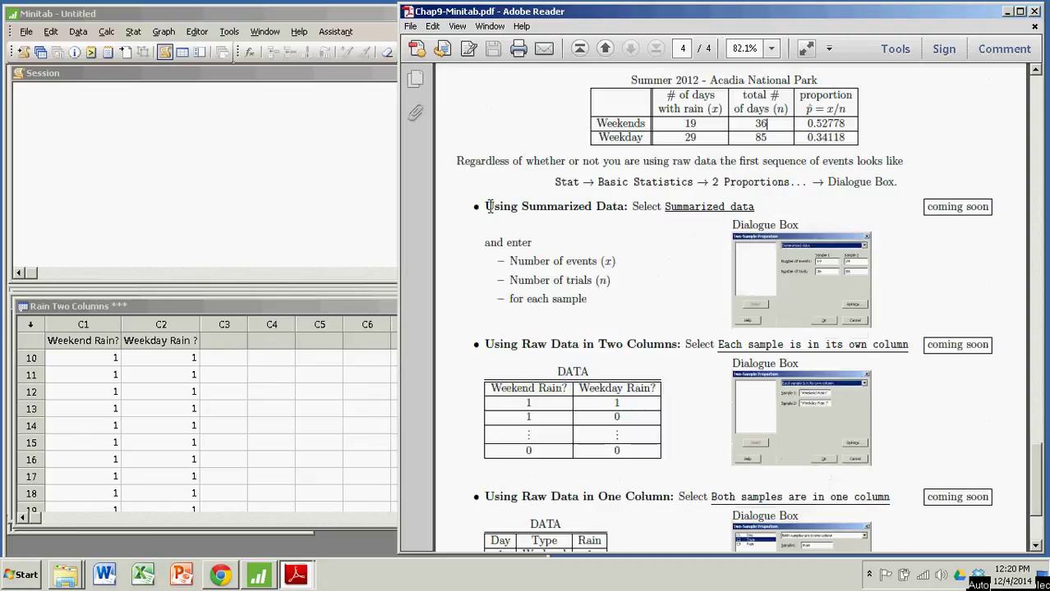
{"action": "left_click_drag", "start_coordinate": [484, 207], "coordinate": [628, 210]}
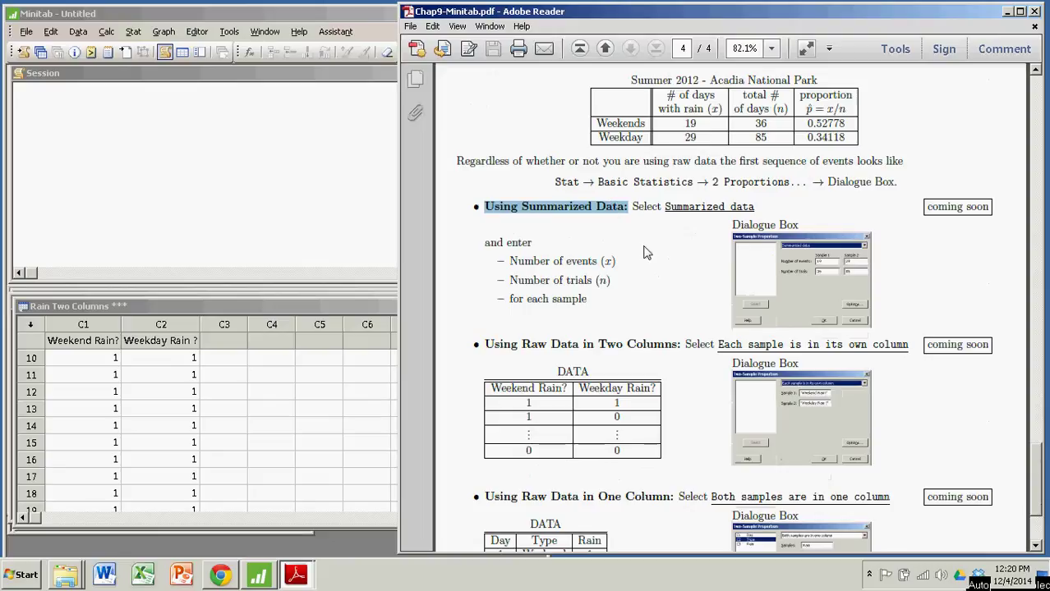
{"action": "scroll", "coordinate": [645, 255], "scroll_direction": "down", "scroll_amount": 3}
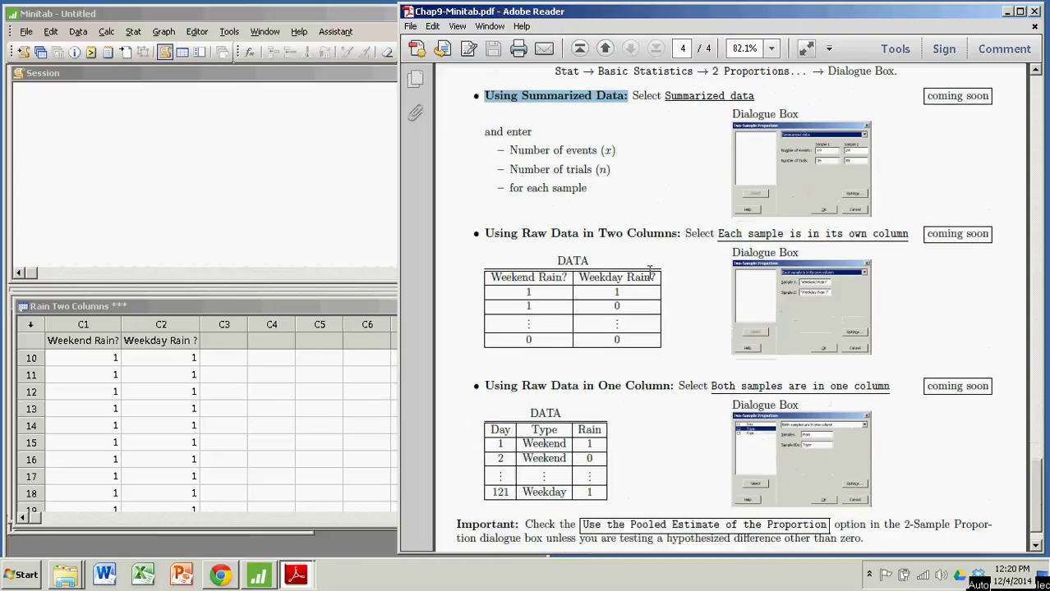
{"action": "left_click_drag", "start_coordinate": [487, 232], "coordinate": [653, 233]}
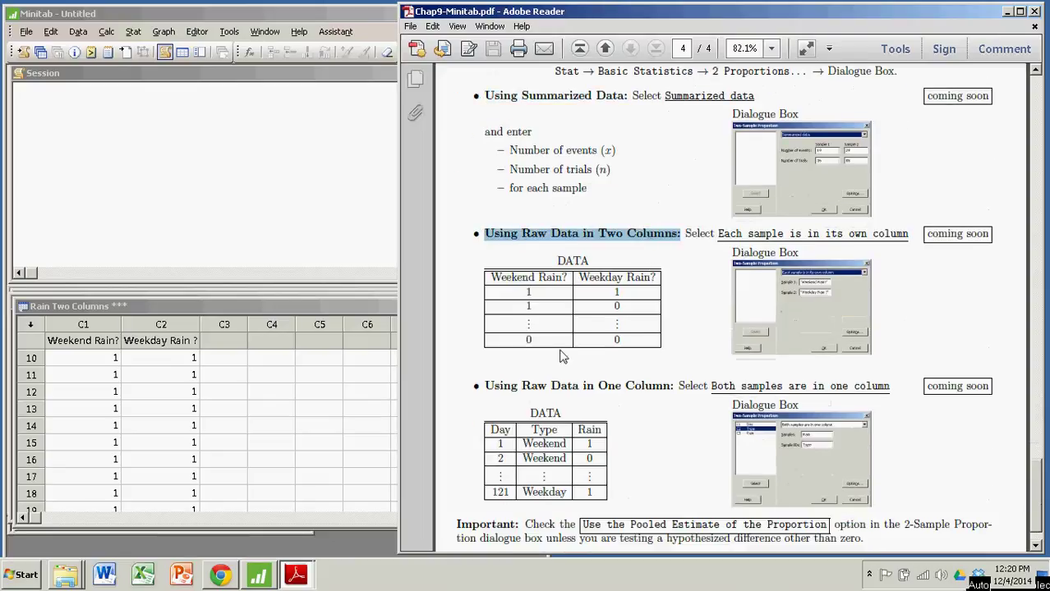
{"action": "left_click_drag", "start_coordinate": [488, 383], "coordinate": [674, 384]}
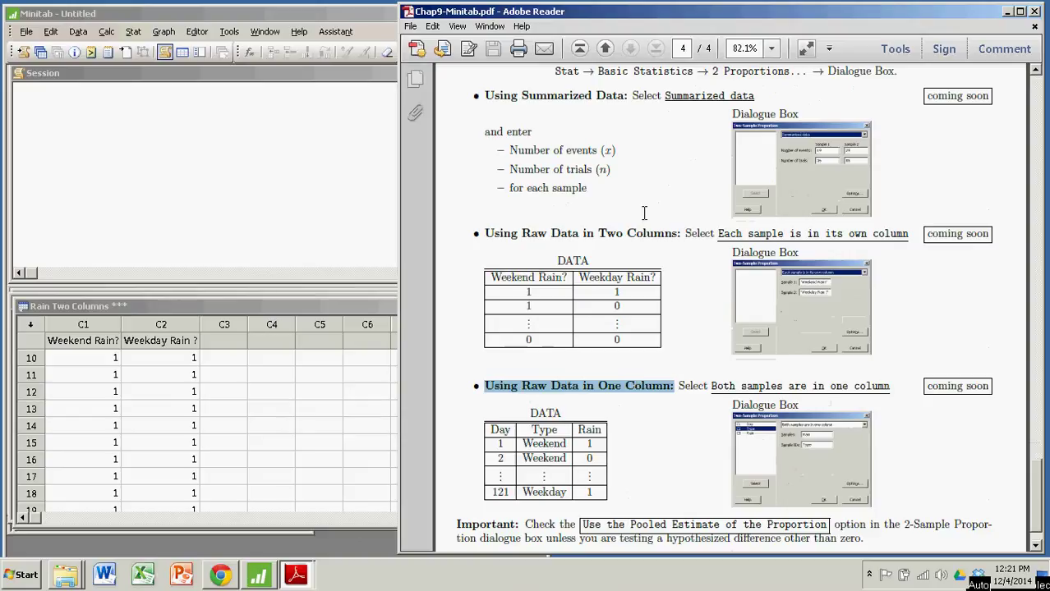
{"action": "scroll", "coordinate": [585, 209], "scroll_direction": "up", "scroll_amount": 4}
{"action": "scroll", "coordinate": [585, 206], "scroll_direction": "up", "scroll_amount": 3}
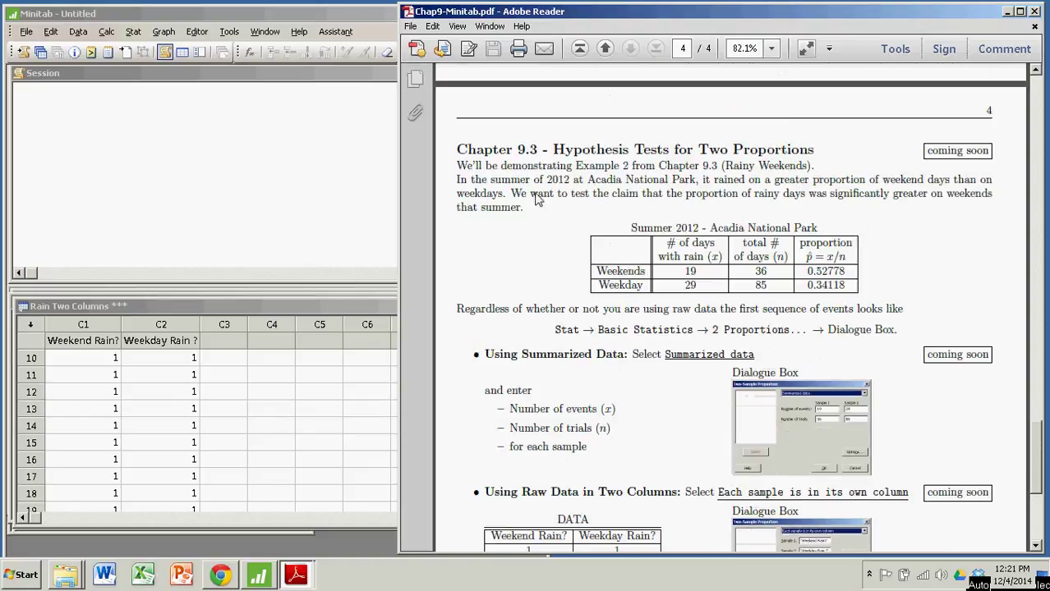
{"action": "left_click_drag", "start_coordinate": [575, 166], "coordinate": [718, 166]}
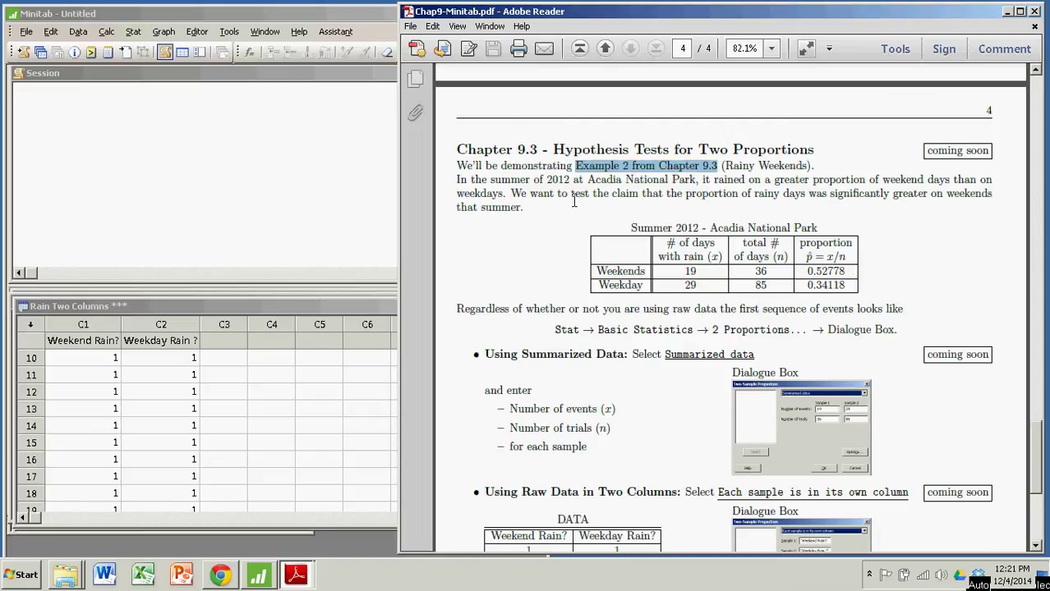
Step: Highlight the rainy-day counts 19/36 and 29/85 and the proportions 0.52778 and 0.34118
{"action": "left_click", "coordinate": [553, 260]}
{"action": "scroll", "coordinate": [562, 238], "scroll_direction": "down", "scroll_amount": 1}
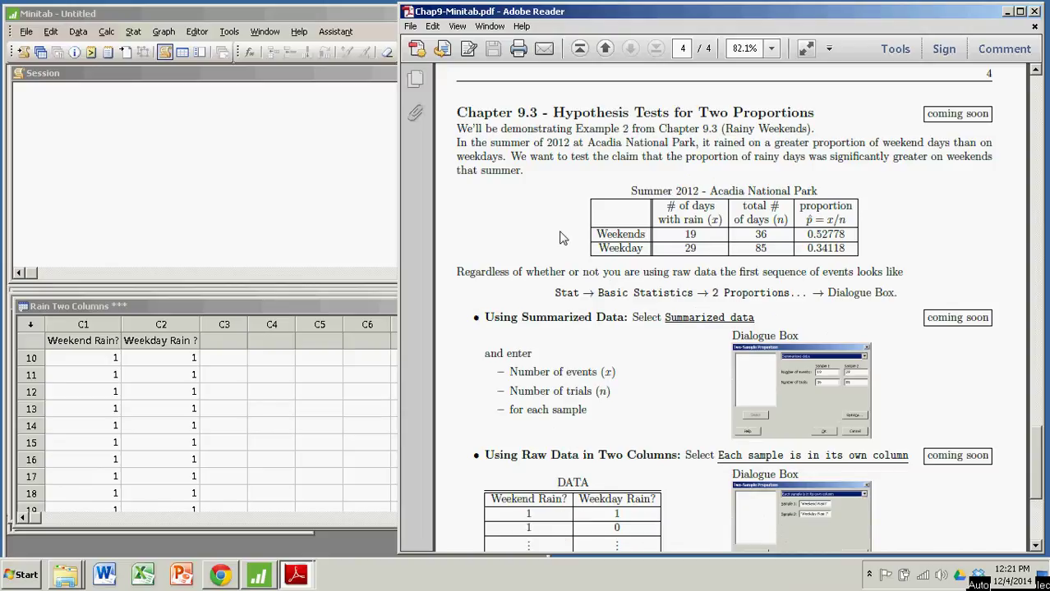
{"action": "double_click", "coordinate": [691, 235]}
{"action": "double_click", "coordinate": [762, 235]}
{"action": "double_click", "coordinate": [688, 249]}
{"action": "double_click", "coordinate": [760, 248]}
{"action": "left_click_drag", "start_coordinate": [807, 236], "coordinate": [844, 235]}
{"action": "left_click_drag", "start_coordinate": [805, 248], "coordinate": [853, 248]}
{"action": "left_click", "coordinate": [896, 256]}
Step: Start Stat > Basic Statistics > 2 Proportions in Minitab, keeping Summarized data as the input format
{"action": "scroll", "coordinate": [901, 201], "scroll_direction": "down", "scroll_amount": 1}
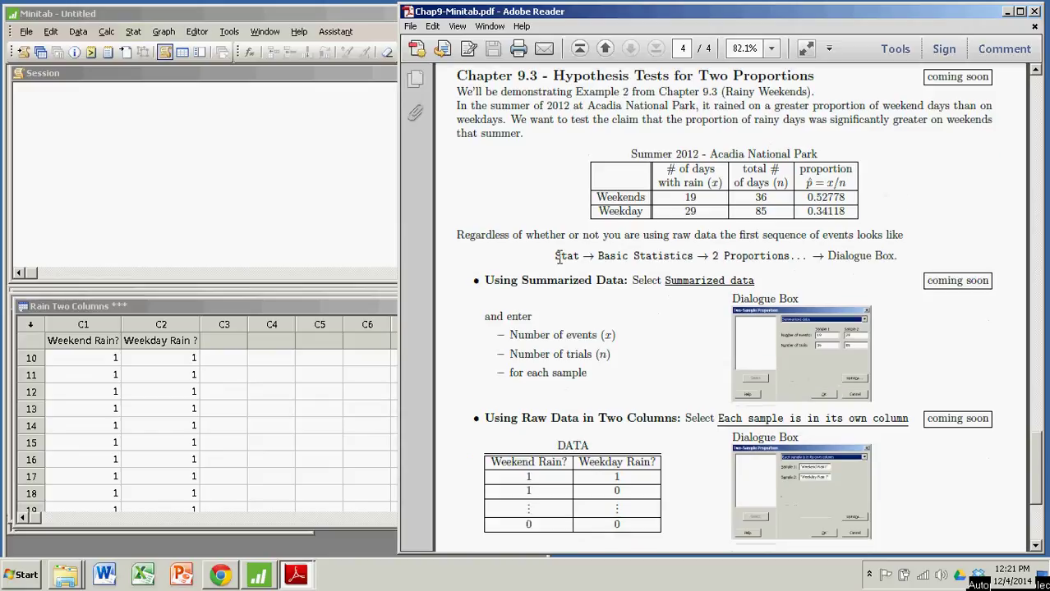
{"action": "left_click_drag", "start_coordinate": [555, 258], "coordinate": [806, 256]}
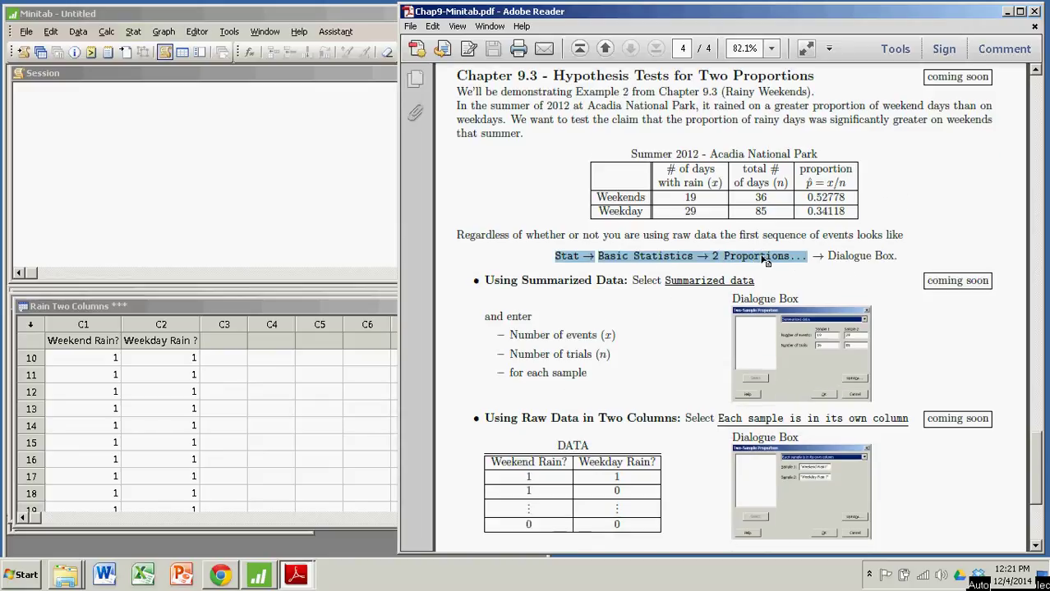
{"action": "left_click", "coordinate": [294, 14]}
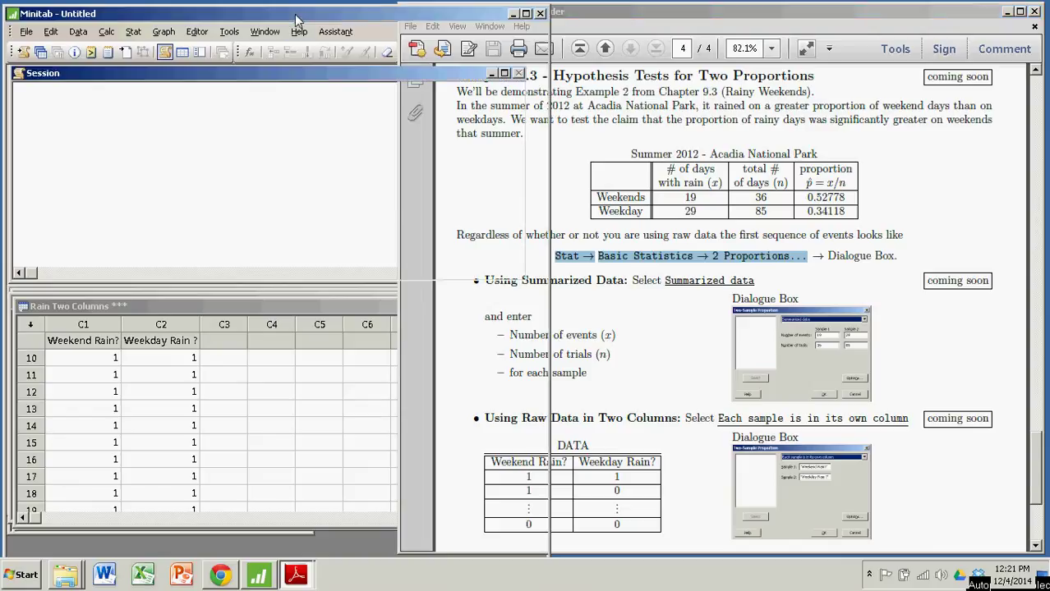
{"action": "left_click", "coordinate": [134, 31]}
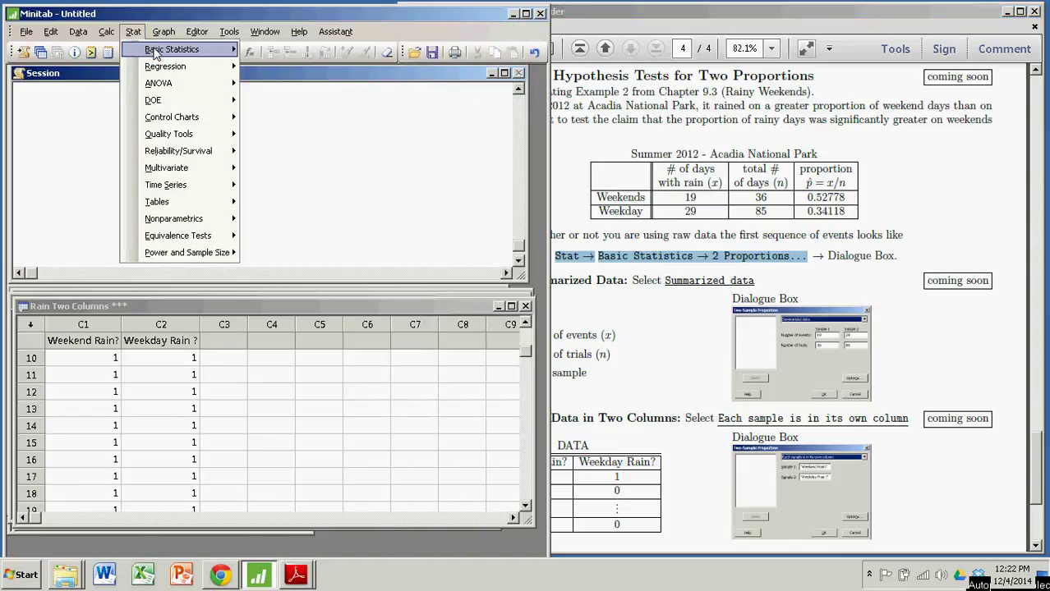
{"action": "mouse_move", "coordinate": [169, 49]}
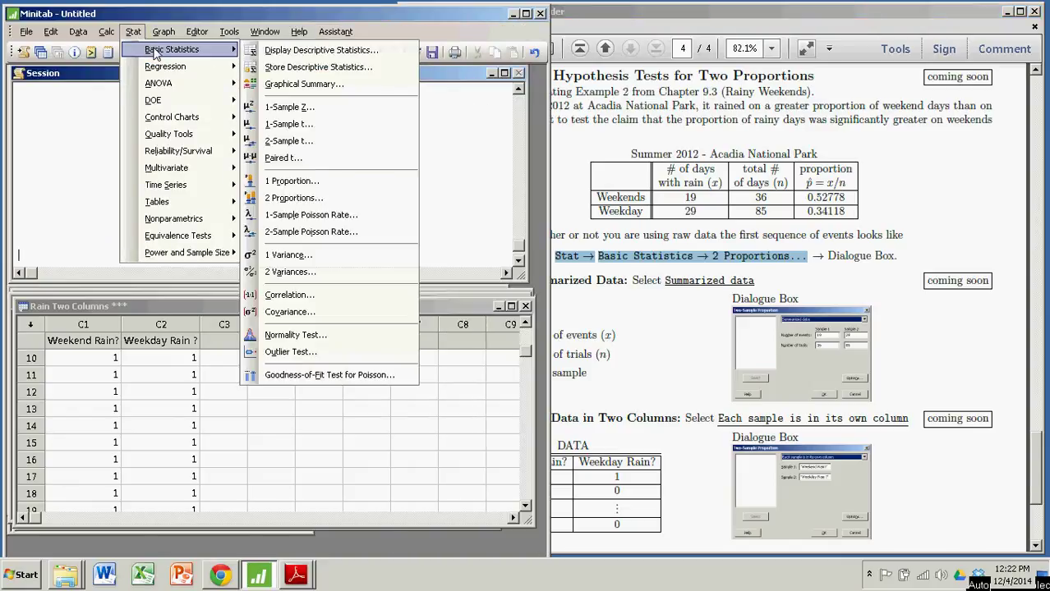
{"action": "left_click", "coordinate": [300, 198]}
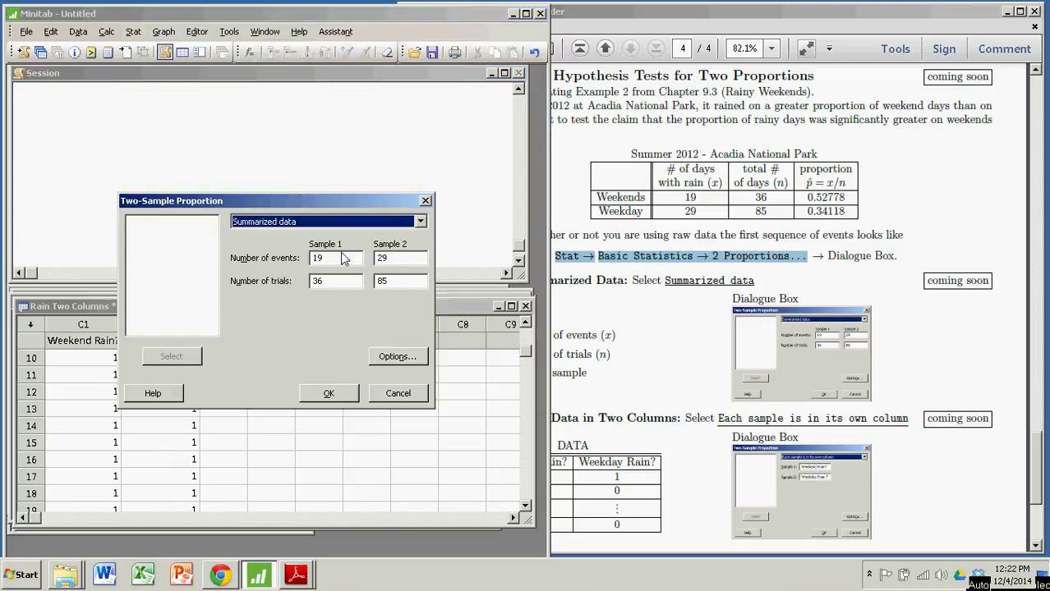
{"action": "left_click", "coordinate": [419, 221]}
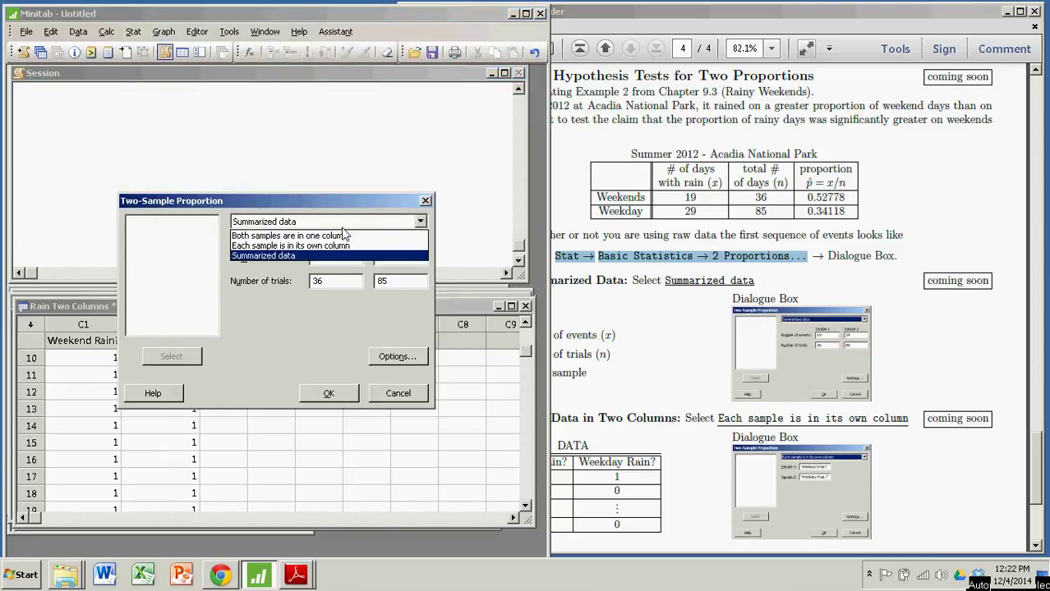
{"action": "left_click", "coordinate": [278, 256]}
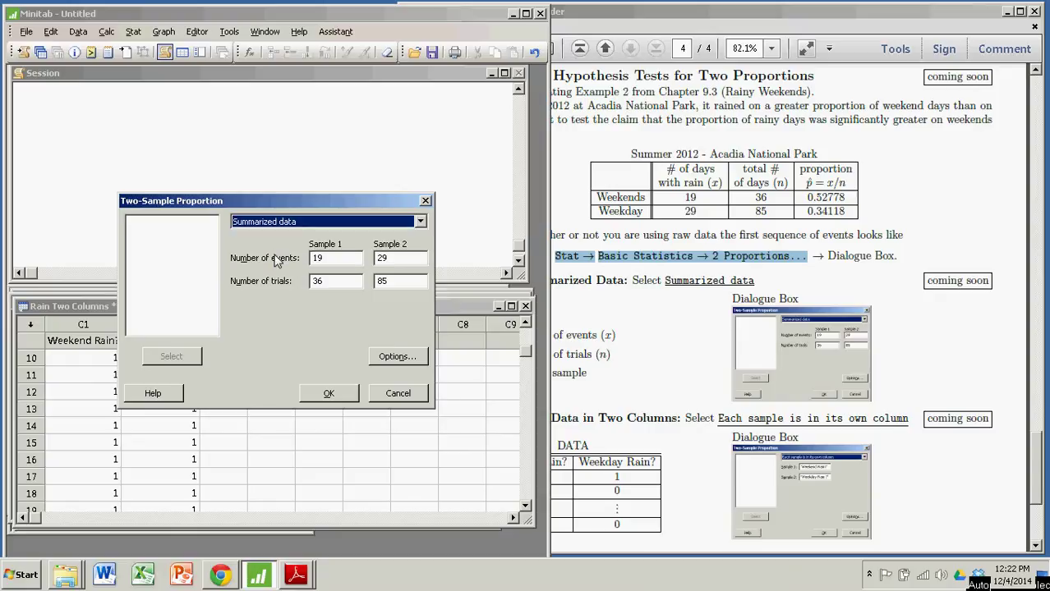
{"action": "left_click", "coordinate": [336, 258]}
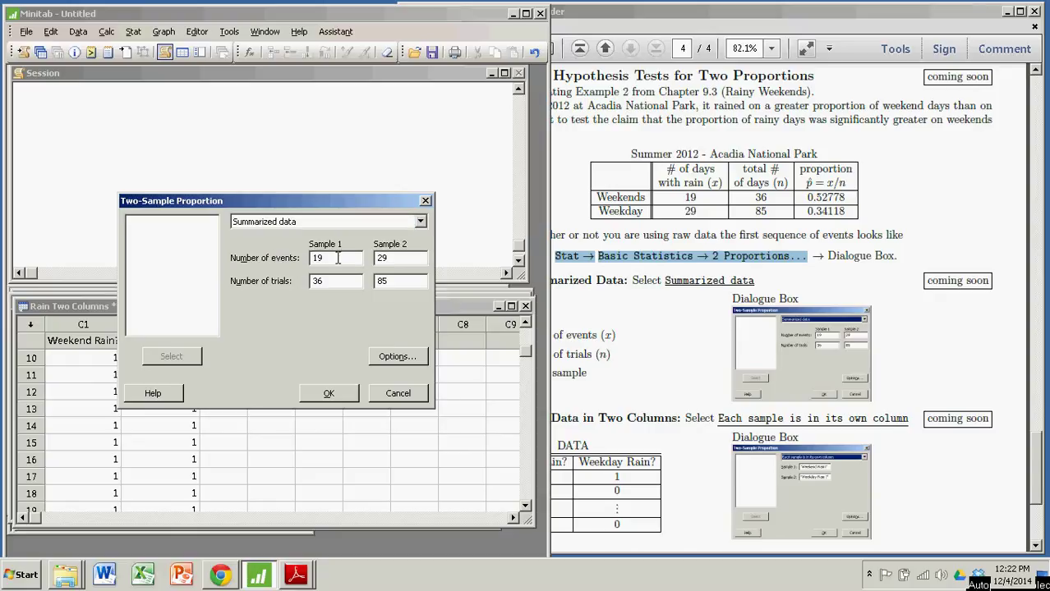
{"action": "key", "text": "BackSpace"}
{"action": "key", "text": "BackSpace"}
{"action": "type", "text": "19"}
{"action": "left_click", "coordinate": [331, 281]}
{"action": "key", "text": "BackSpace"}
{"action": "key", "text": "BackSpace"}
{"action": "type", "text": "36"}
{"action": "left_click", "coordinate": [399, 282]}
{"action": "left_click", "coordinate": [650, 15]}
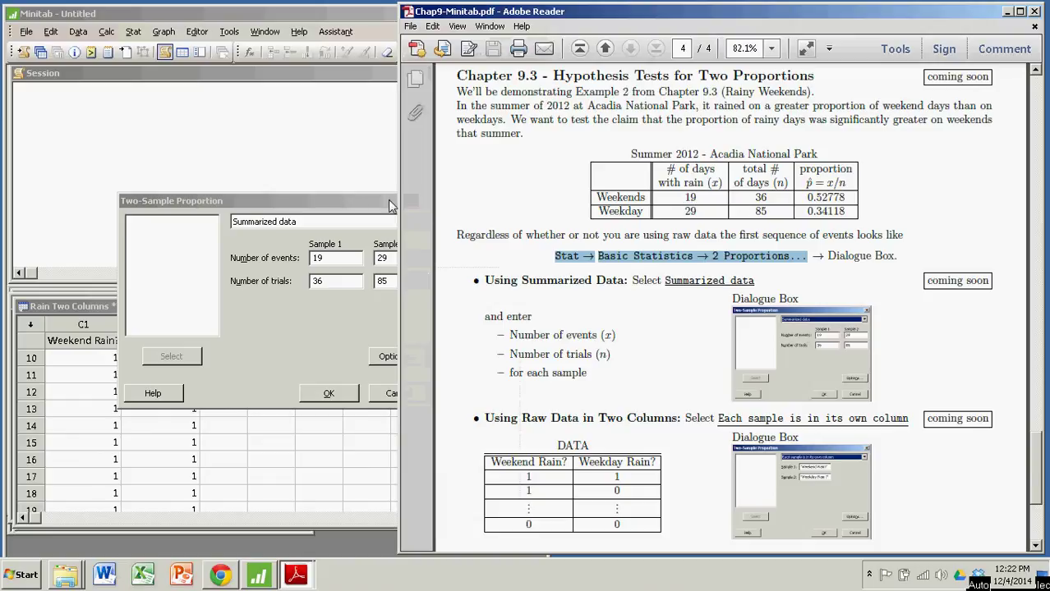
{"action": "left_click", "coordinate": [354, 198]}
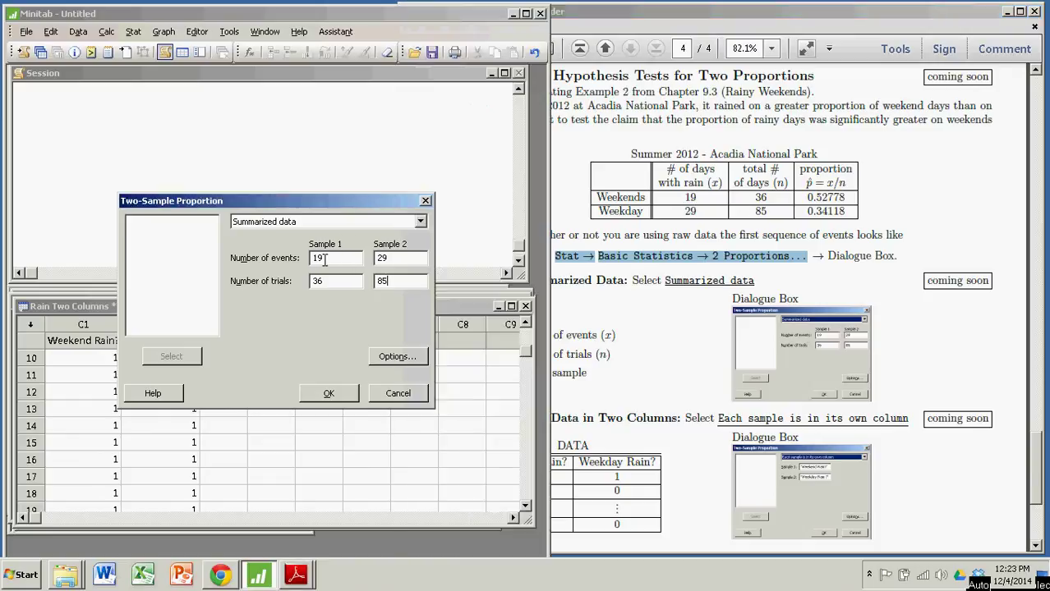
{"action": "left_click", "coordinate": [388, 258]}
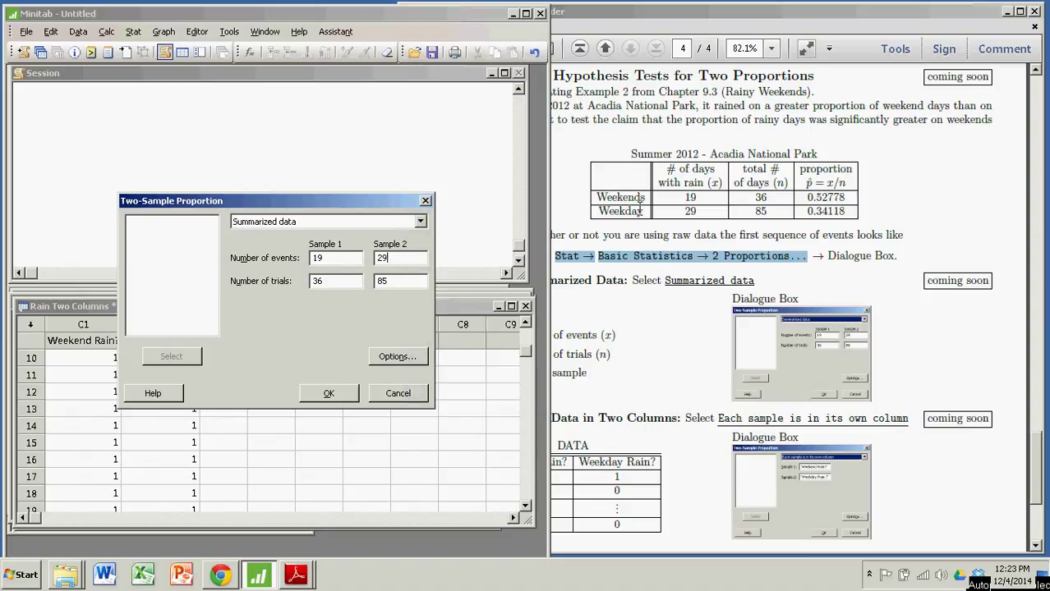
{"action": "left_click", "coordinate": [333, 258]}
Step: Keep confidence level 95.0, hypothesized difference 0, the 'greater than' alternative and pooled estimate, then confirm
{"action": "left_click", "coordinate": [391, 353]}
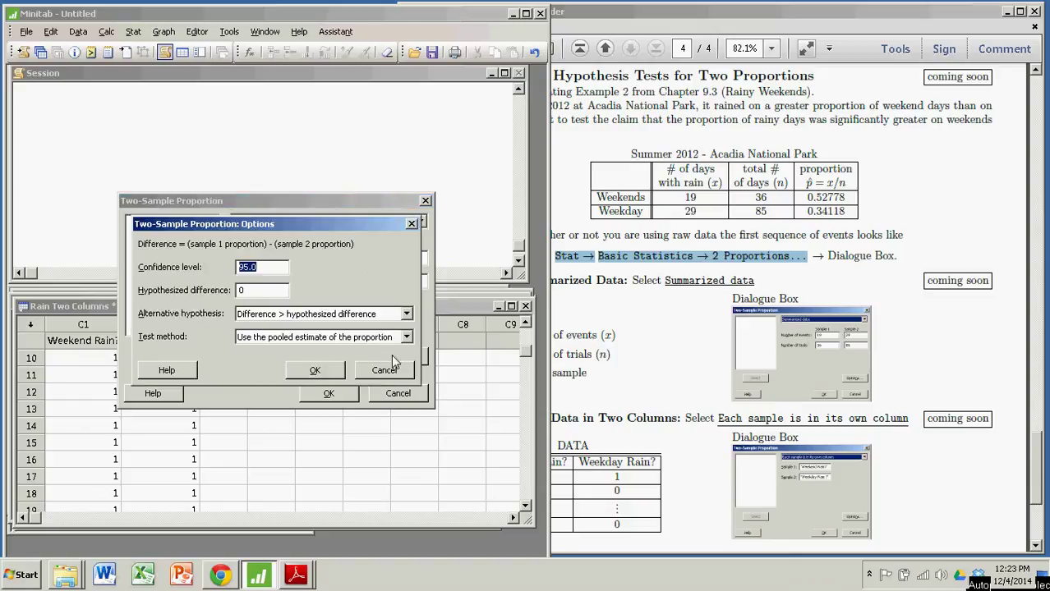
{"action": "left_click", "coordinate": [274, 270]}
{"action": "left_click", "coordinate": [254, 319]}
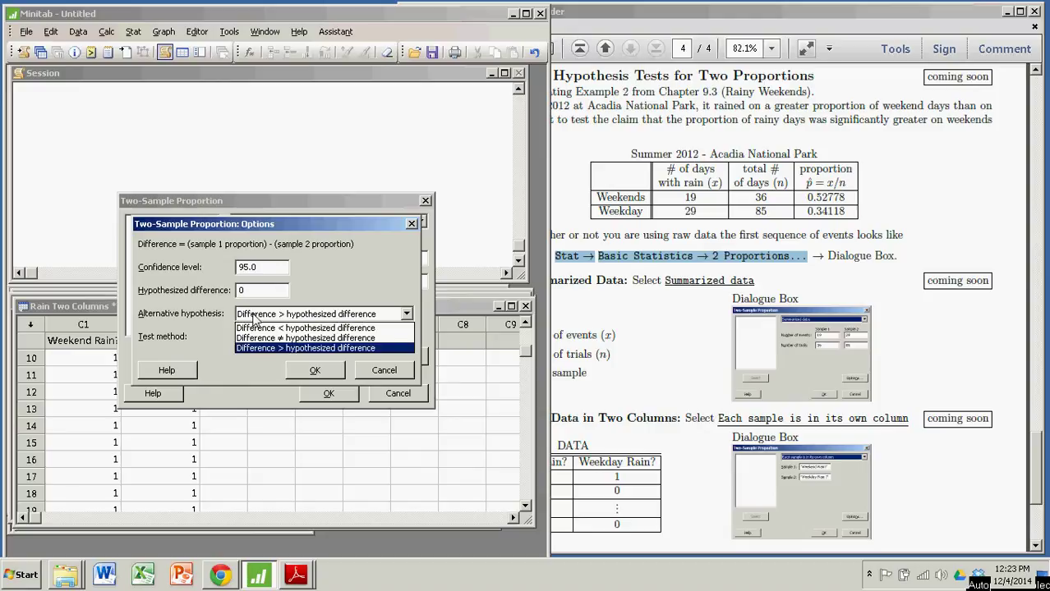
{"action": "left_click", "coordinate": [339, 347]}
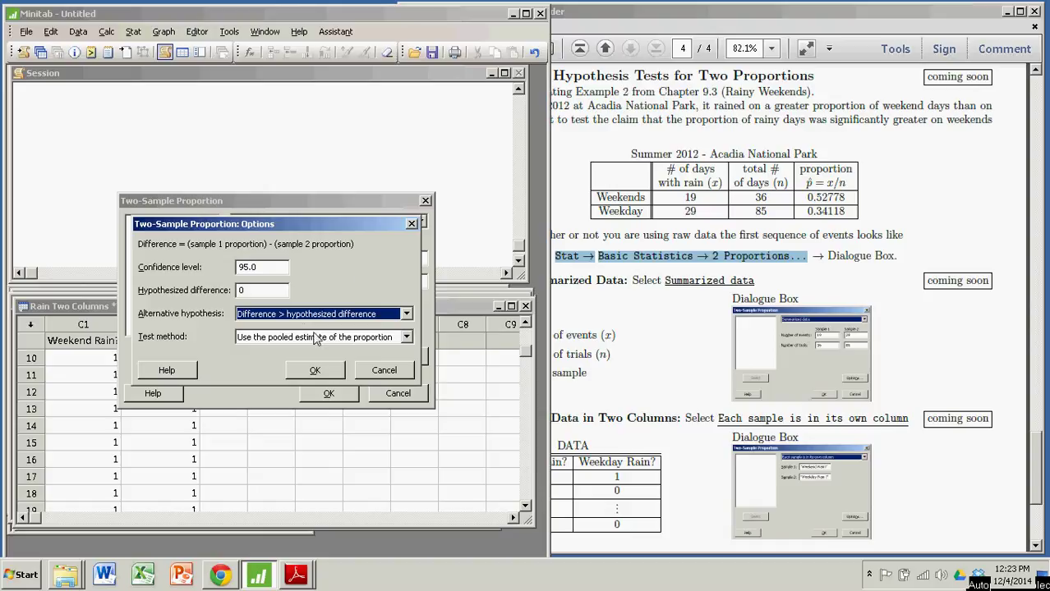
{"action": "left_click", "coordinate": [408, 345]}
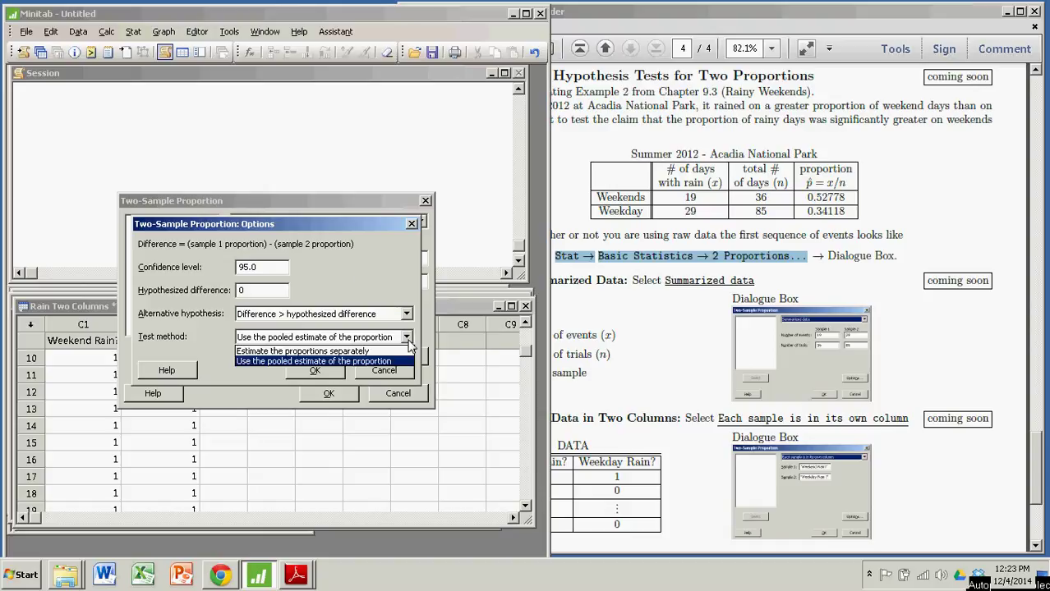
{"action": "left_click", "coordinate": [352, 363]}
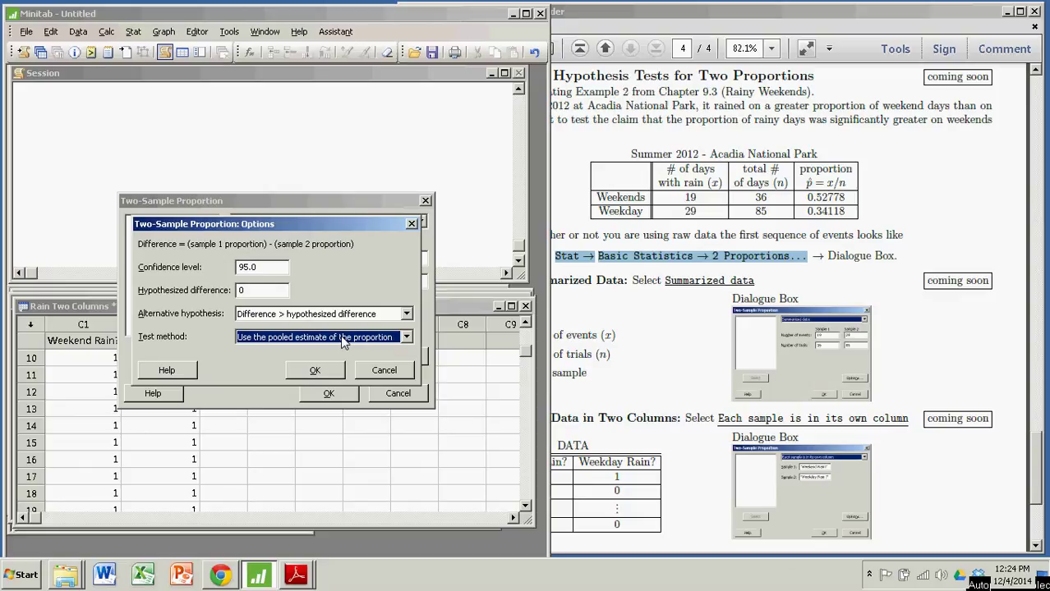
{"action": "left_click", "coordinate": [254, 291]}
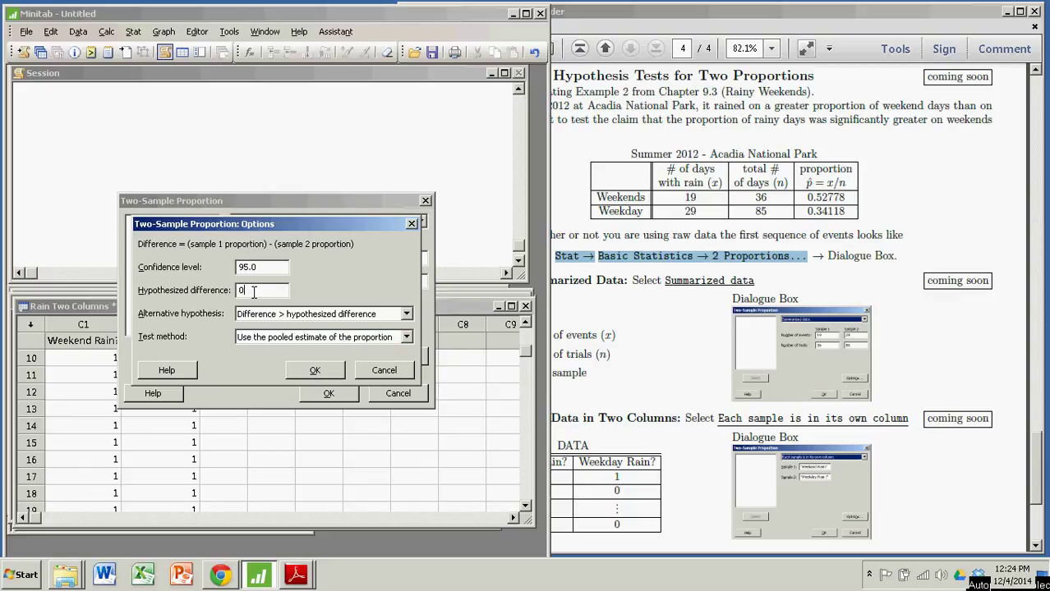
{"action": "left_click", "coordinate": [406, 337]}
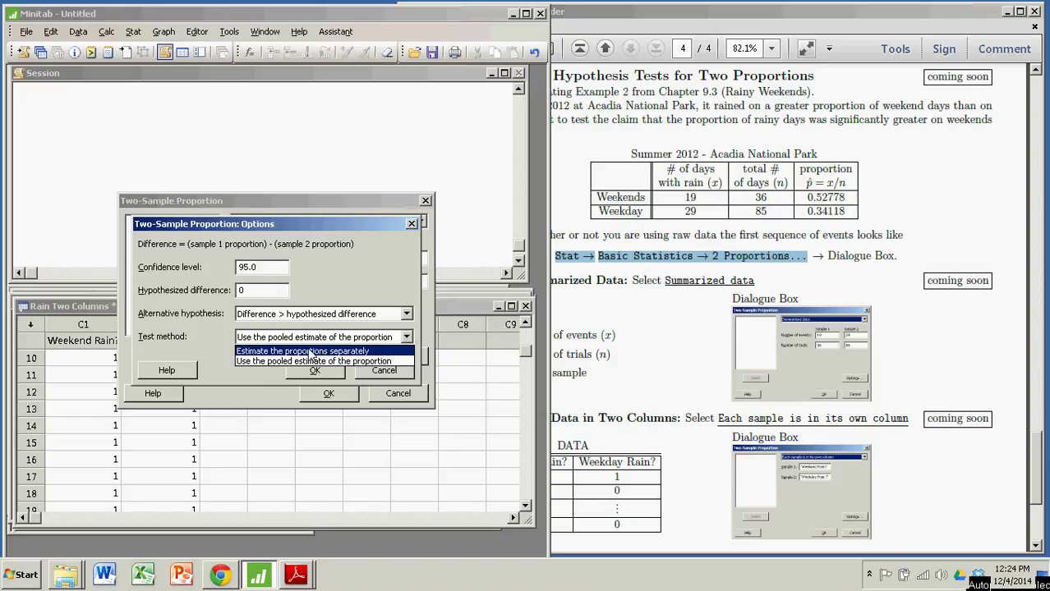
{"action": "left_click", "coordinate": [381, 266]}
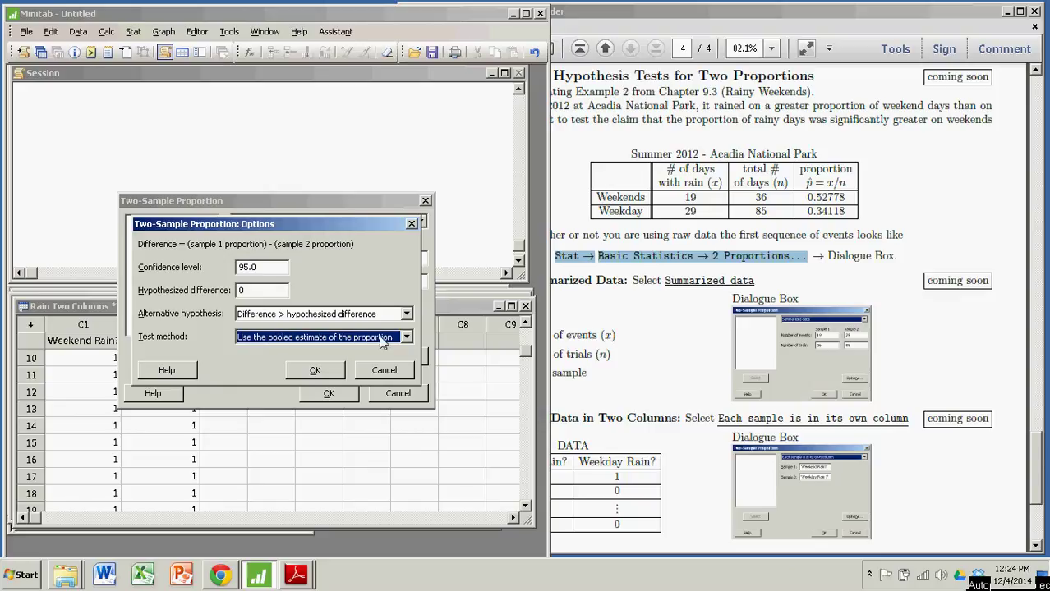
{"action": "left_click", "coordinate": [316, 371]}
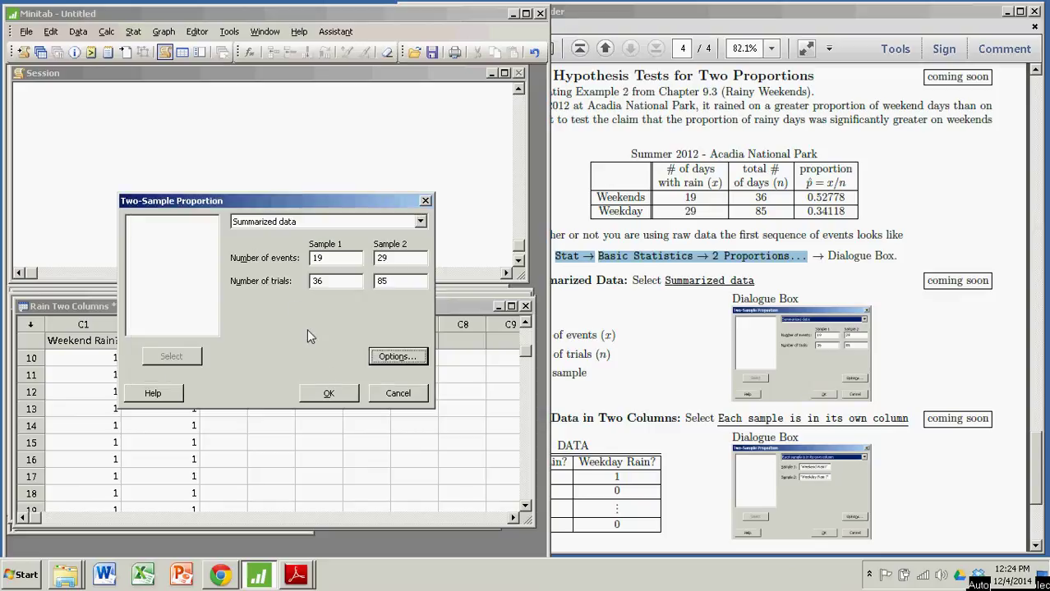
Step: Run the test and highlight the sample rows, sample counts, and p (1) and p (2) in the output
{"action": "left_click", "coordinate": [327, 393]}
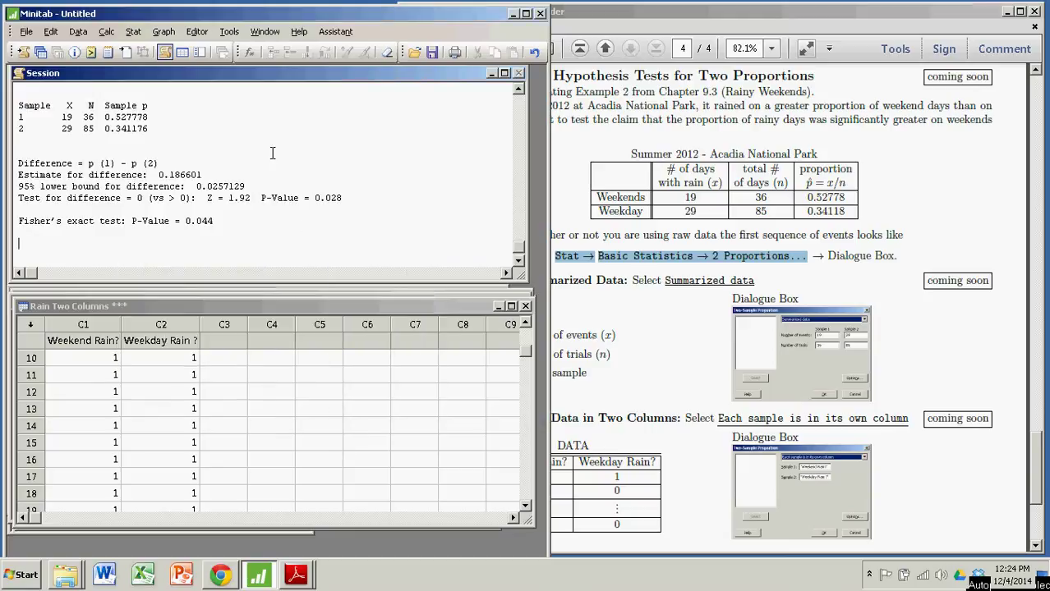
{"action": "left_click", "coordinate": [18, 115]}
{"action": "left_click_drag", "start_coordinate": [18, 115], "coordinate": [221, 127]}
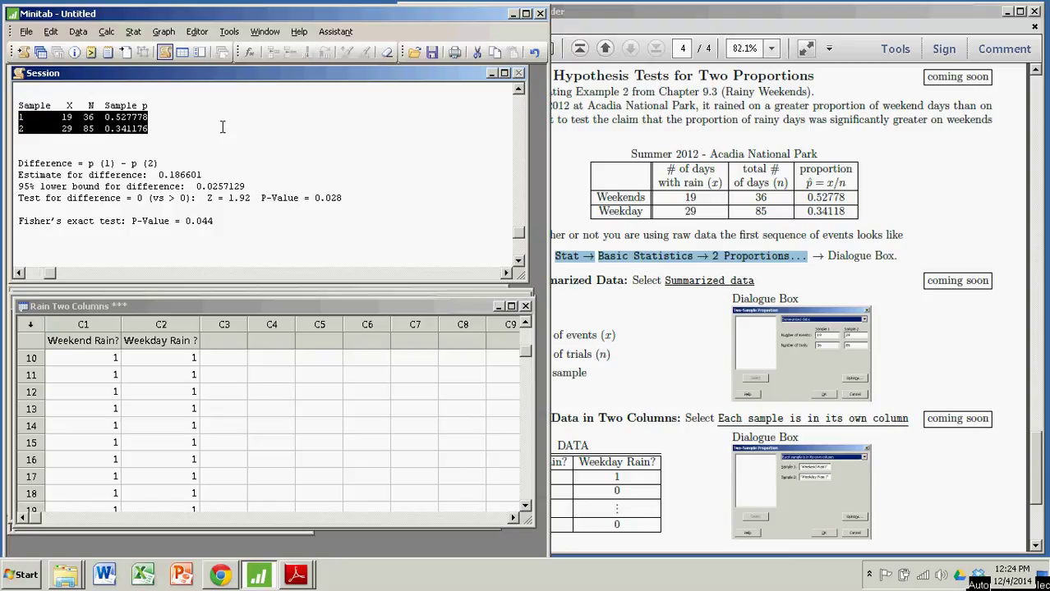
{"action": "left_click_drag", "start_coordinate": [62, 115], "coordinate": [95, 129]}
{"action": "left_click", "coordinate": [234, 152]}
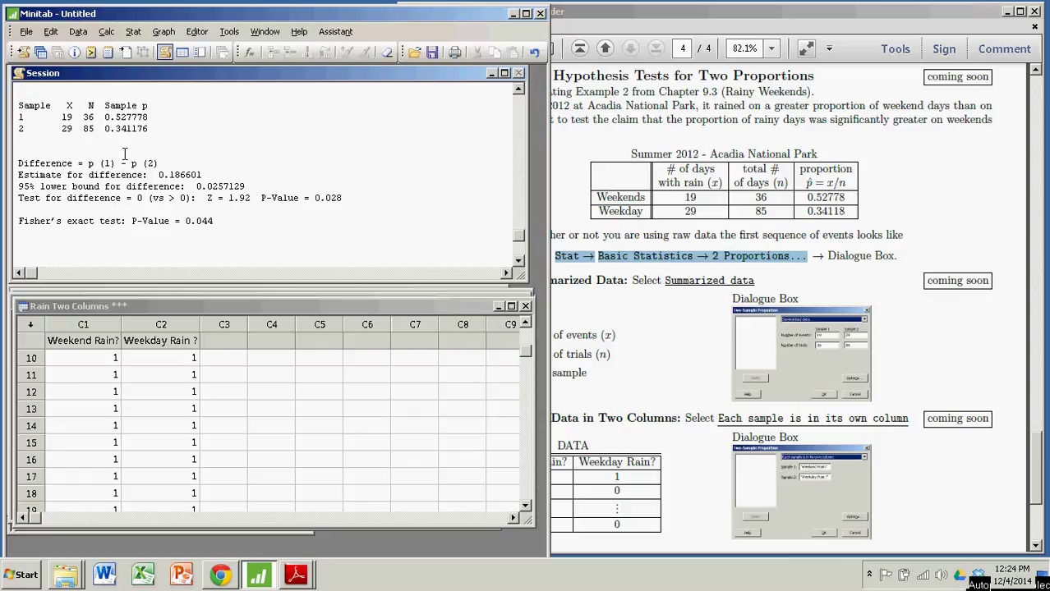
{"action": "left_click_drag", "start_coordinate": [84, 164], "coordinate": [116, 163]}
{"action": "left_click_drag", "start_coordinate": [126, 163], "coordinate": [158, 164]}
{"action": "left_click", "coordinate": [156, 164]}
Step: Highlight the Test for difference line, Fisher's exact line, then finally Z = 1.92 and P-Value = 0.028
{"action": "left_click_drag", "start_coordinate": [18, 198], "coordinate": [126, 199]}
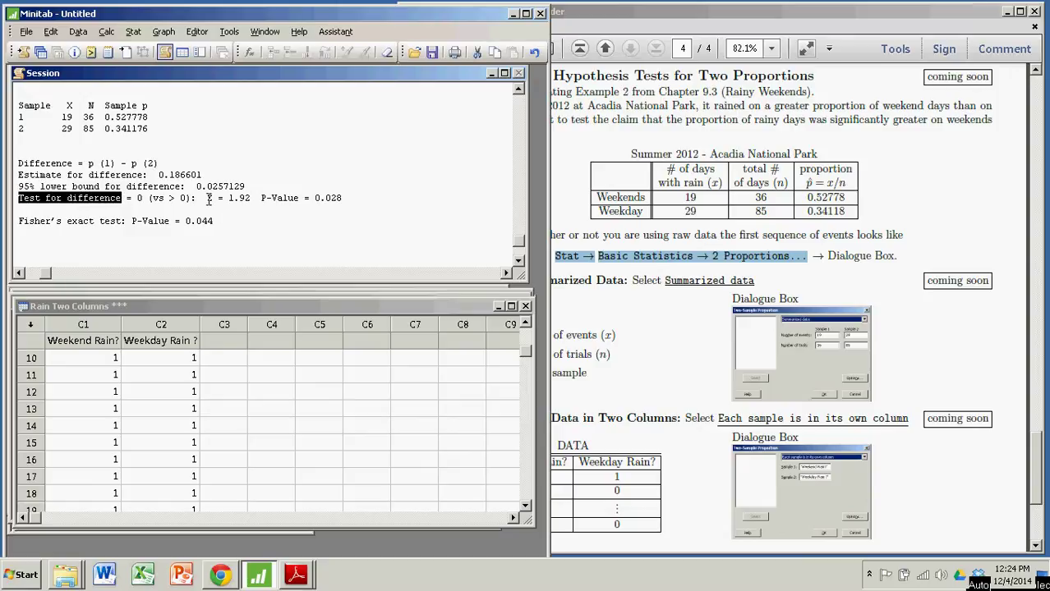
{"action": "left_click_drag", "start_coordinate": [207, 197], "coordinate": [252, 200]}
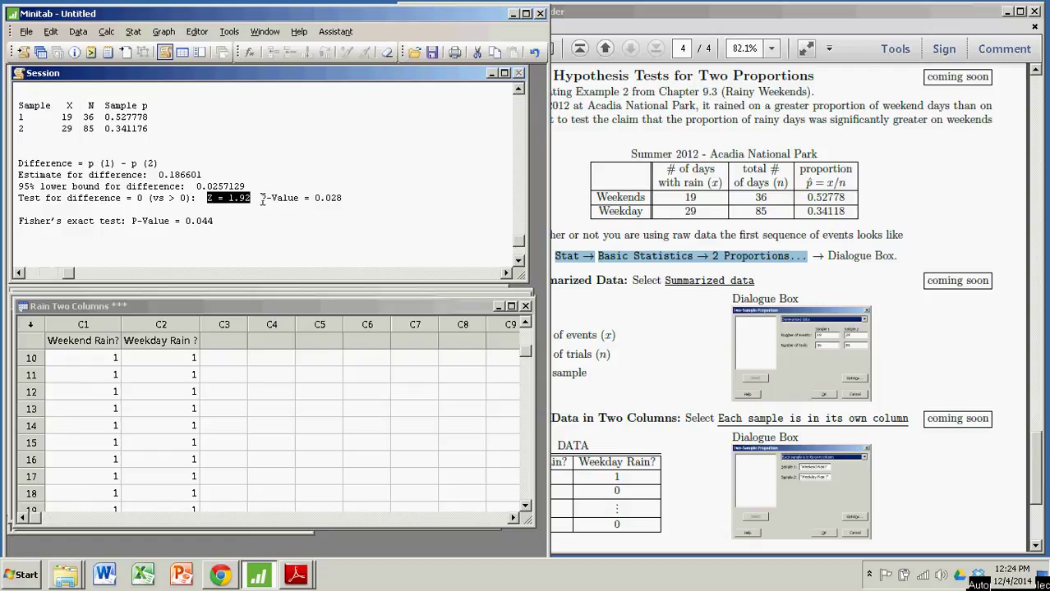
{"action": "left_click_drag", "start_coordinate": [260, 198], "coordinate": [346, 198]}
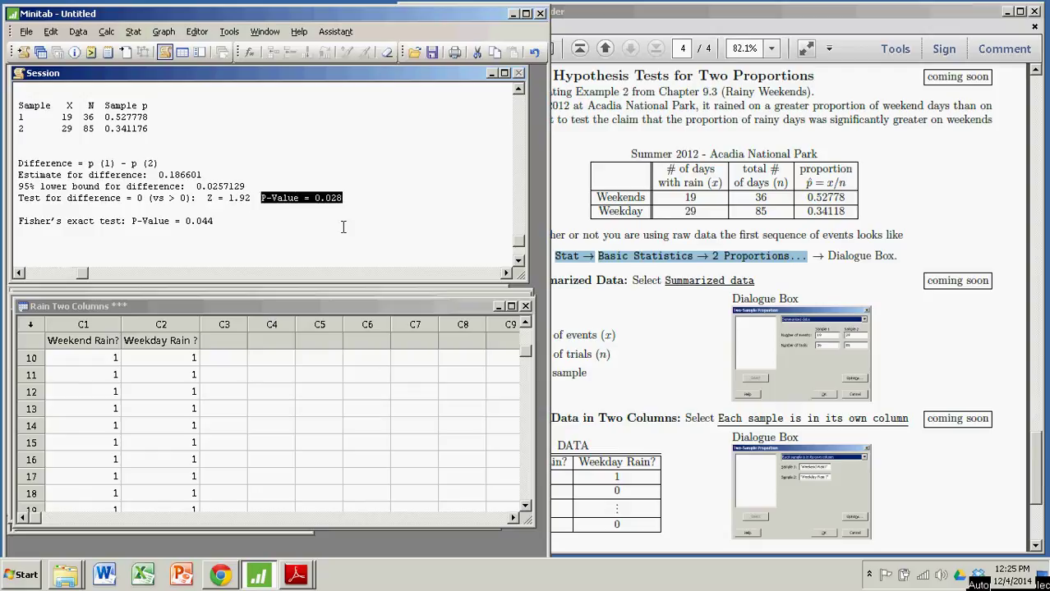
{"action": "left_click", "coordinate": [344, 227]}
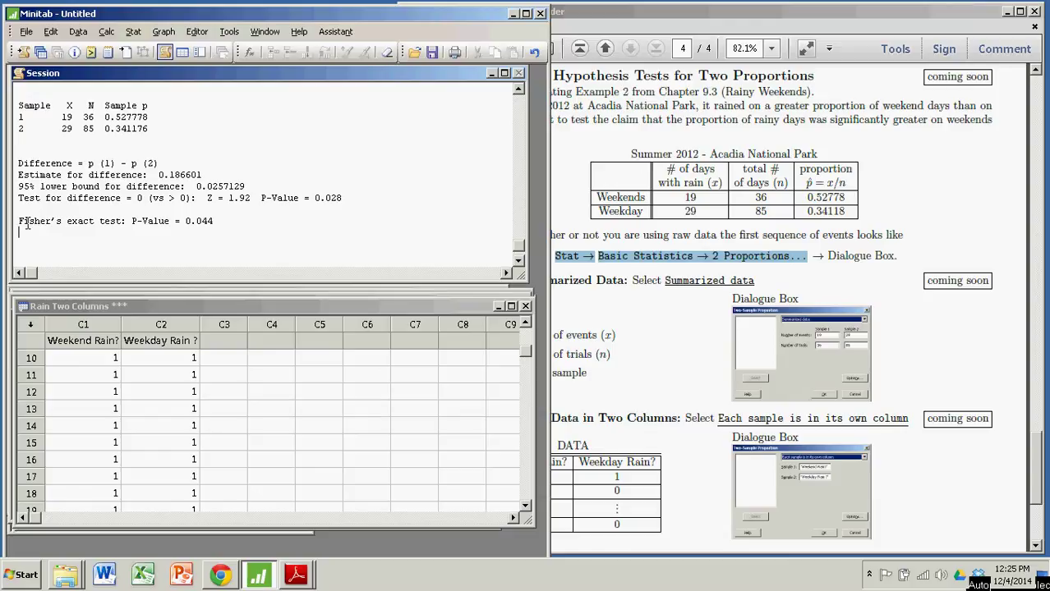
{"action": "left_click_drag", "start_coordinate": [18, 221], "coordinate": [216, 221]}
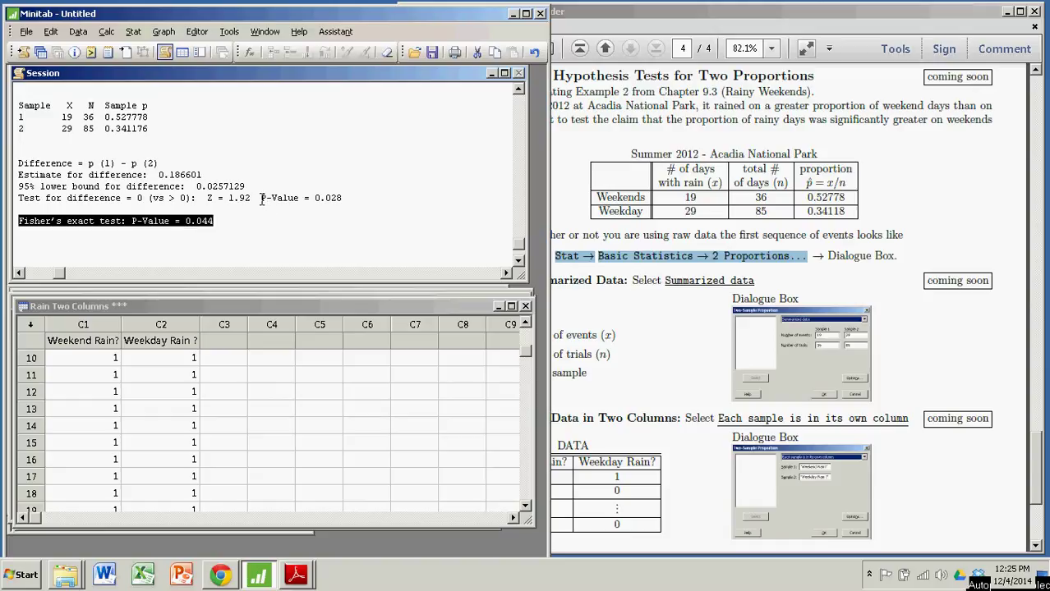
{"action": "left_click_drag", "start_coordinate": [258, 198], "coordinate": [343, 196]}
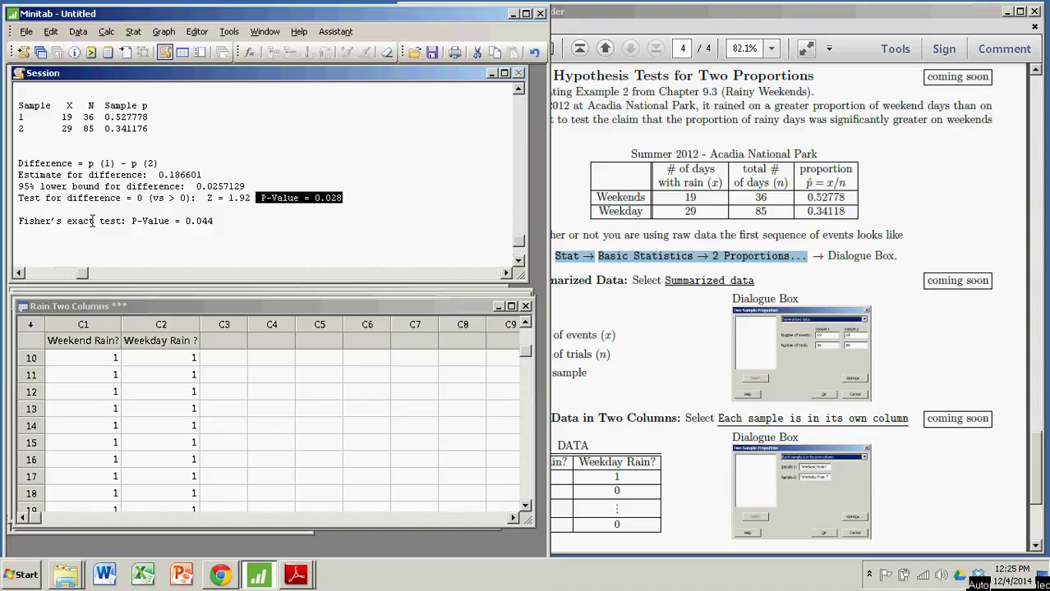
{"action": "left_click", "coordinate": [261, 198]}
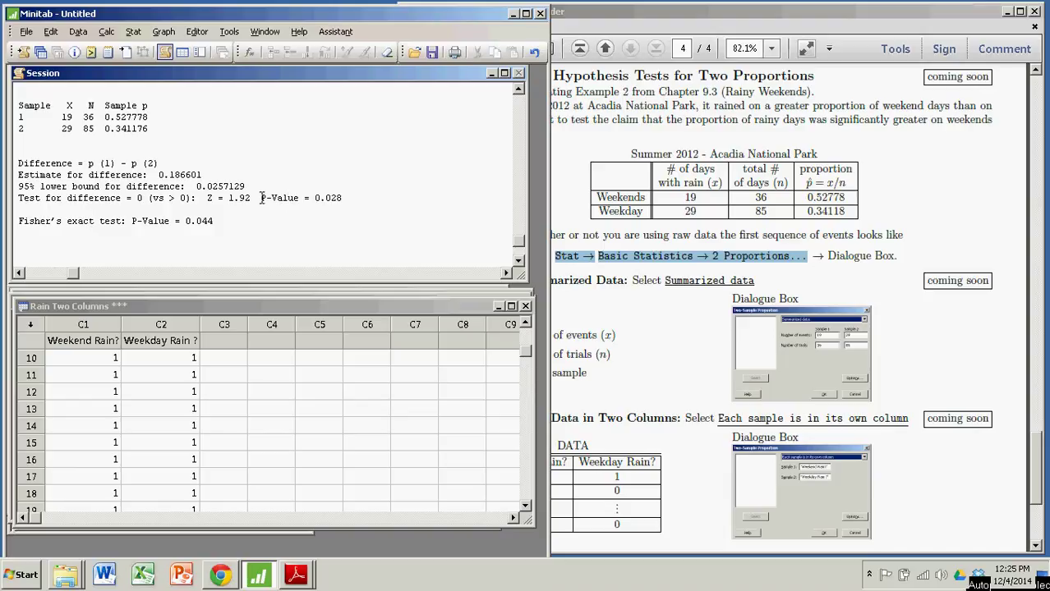
{"action": "left_click_drag", "start_coordinate": [261, 198], "coordinate": [343, 198]}
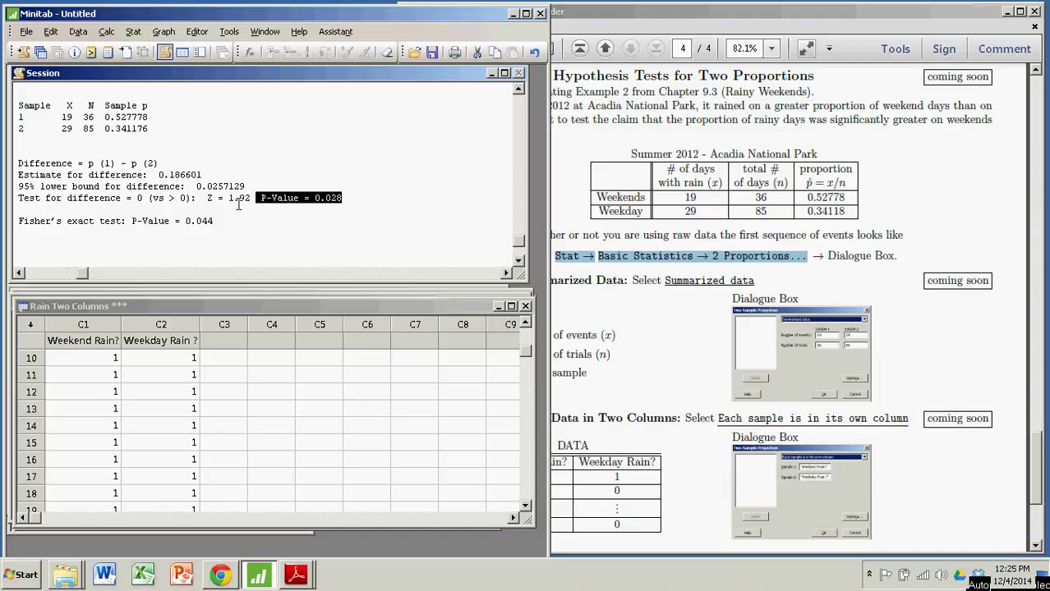
{"action": "left_click_drag", "start_coordinate": [207, 198], "coordinate": [344, 198]}
{"action": "left_click", "coordinate": [592, 120]}
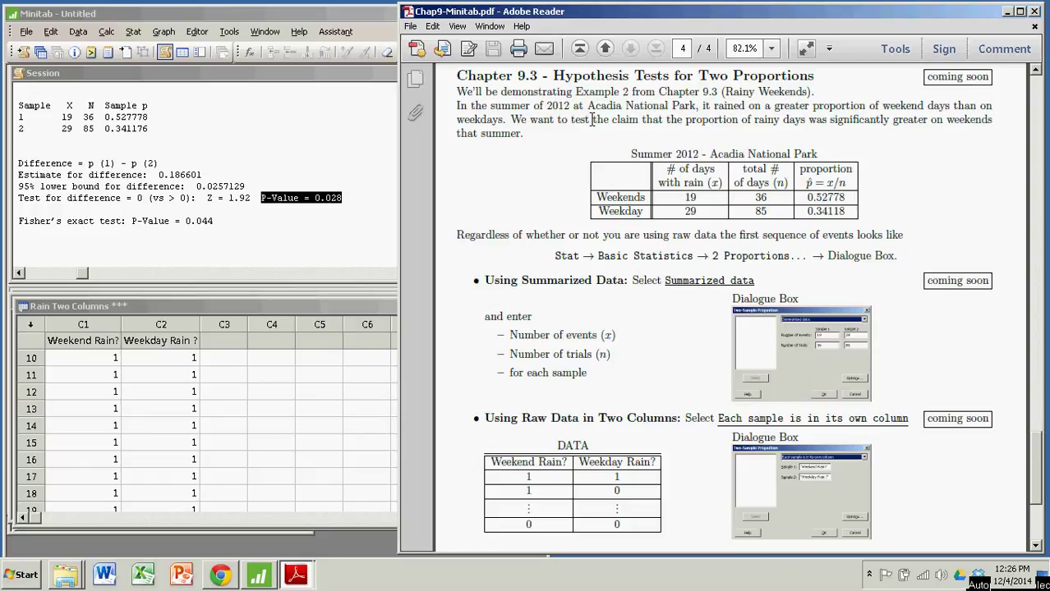
{"action": "left_click", "coordinate": [314, 17]}
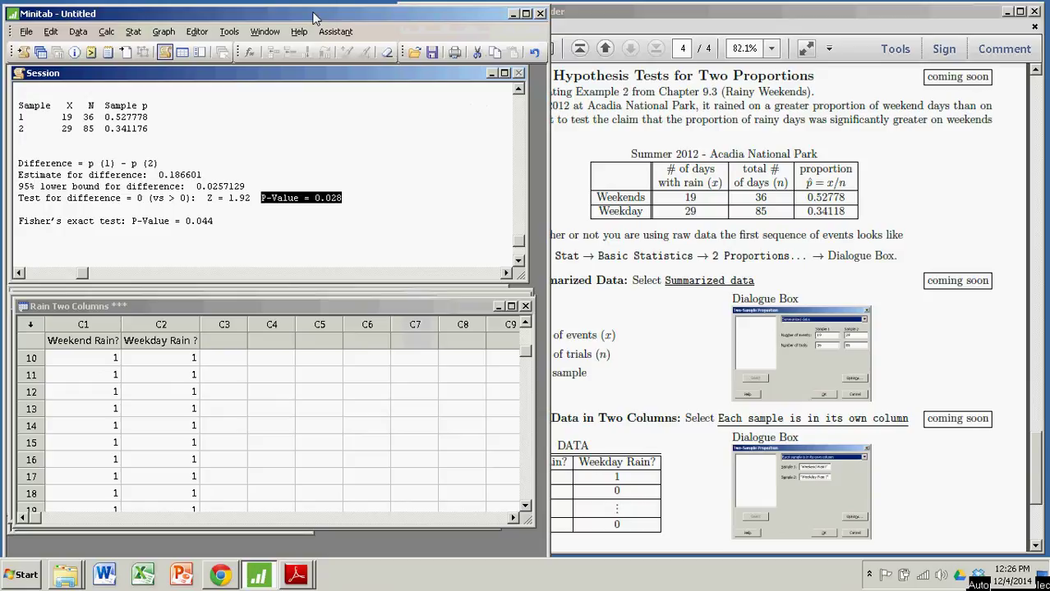